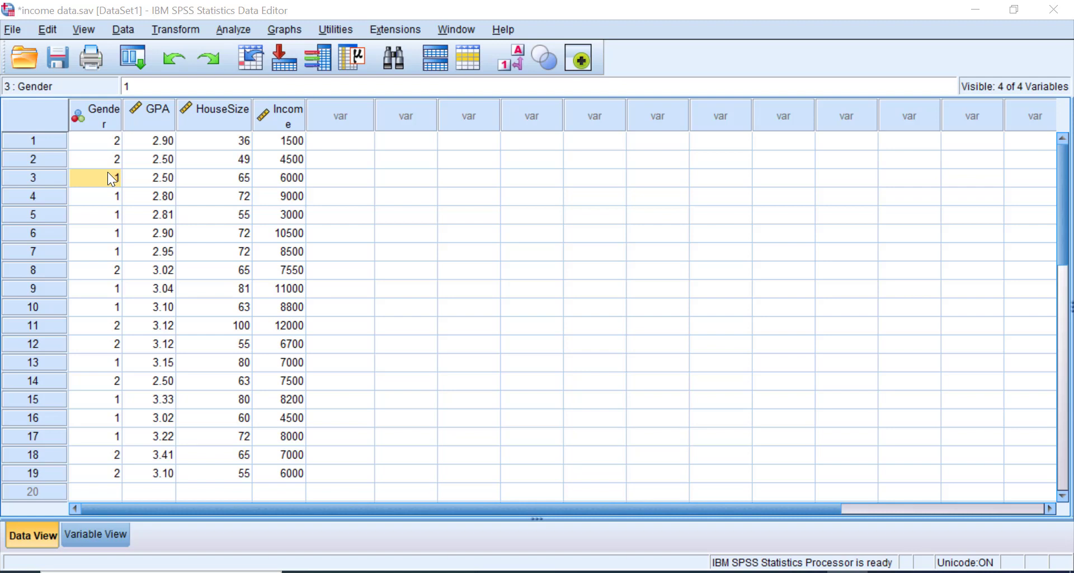
# - Start computing a new target variable named ID and give it the label Identification
pyautogui.click(194, 27)
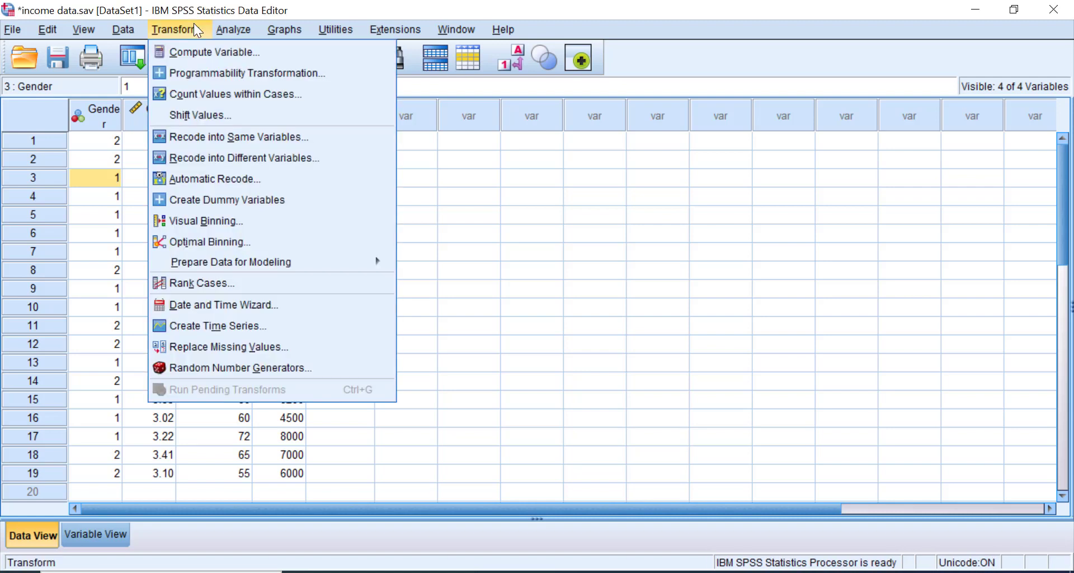
pyautogui.click(193, 51)
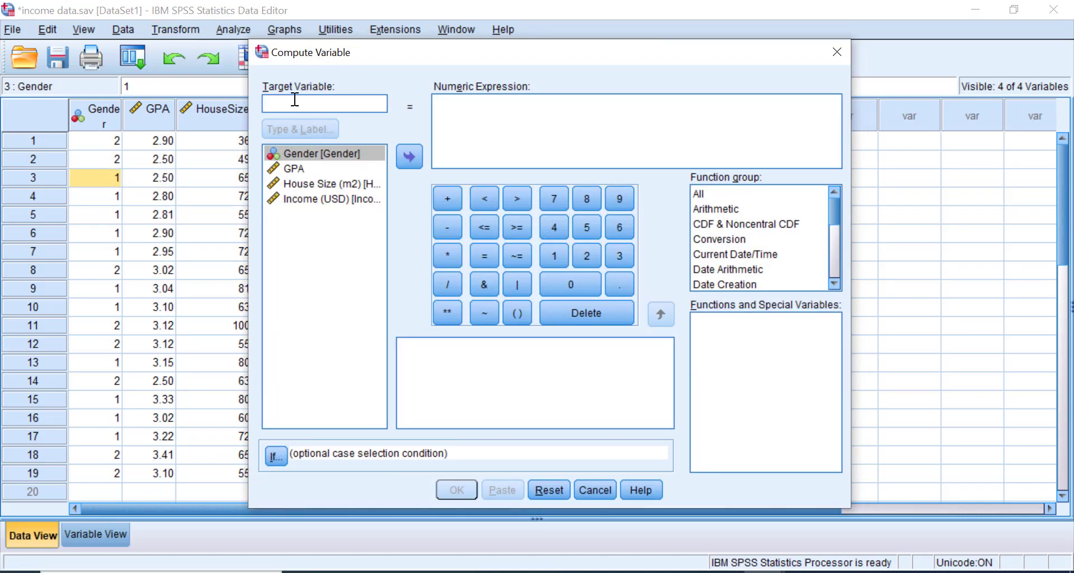
pyautogui.write('ID')
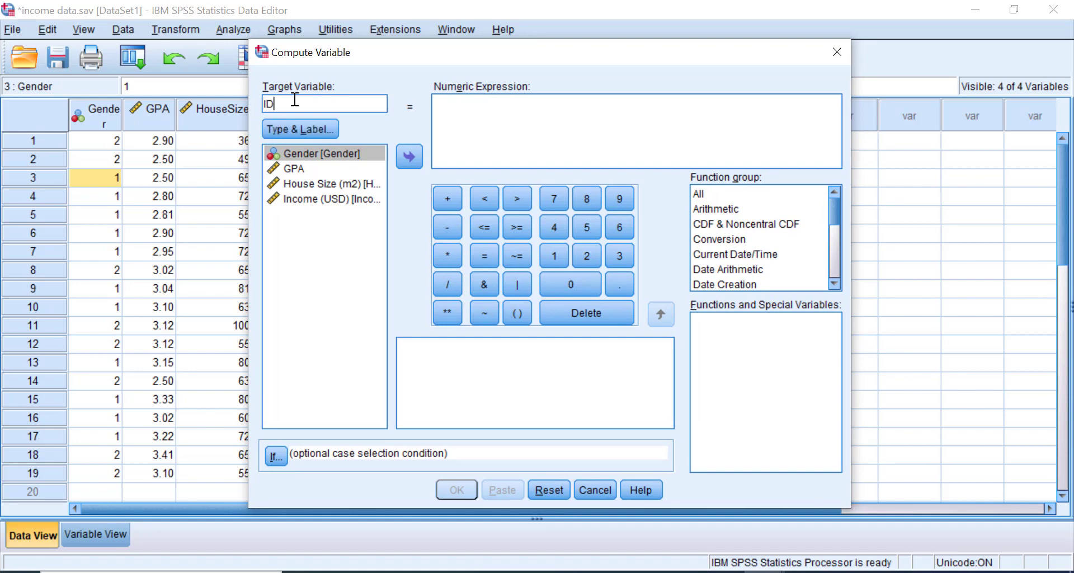
pyautogui.click(300, 129)
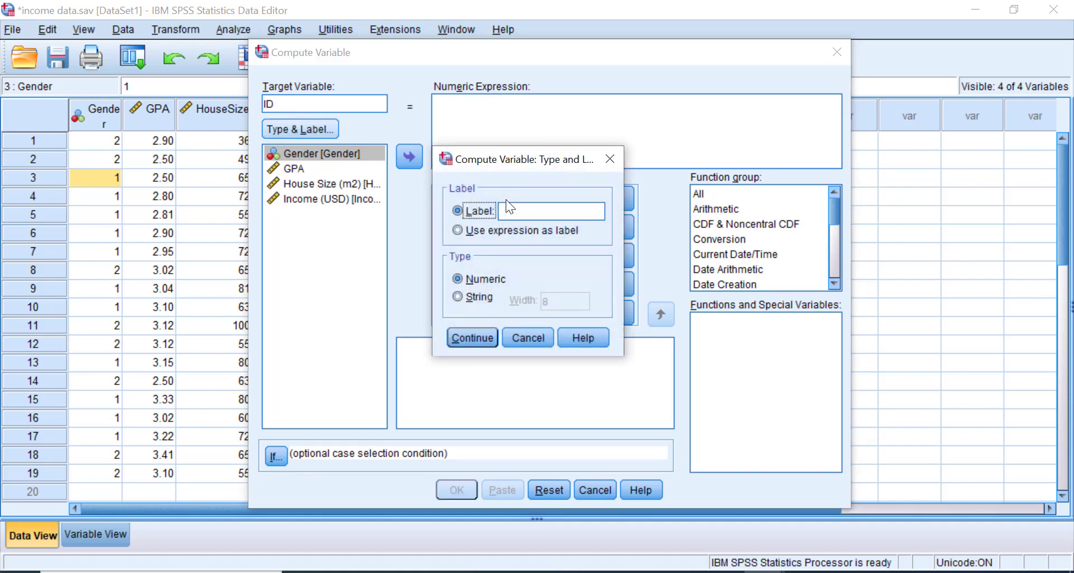
pyautogui.click(557, 213)
pyautogui.write('Identification')
pyautogui.click(465, 338)
# - Set the numeric expression to the $Casenum special variable, compute the ID variable and return to the data editor
pyautogui.click(493, 113)
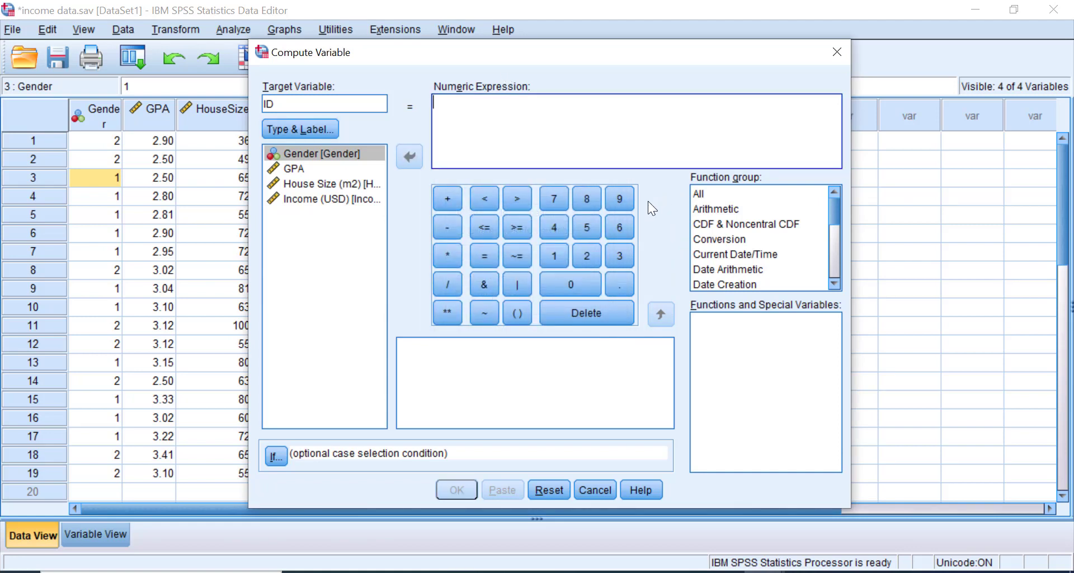
pyautogui.click(699, 193)
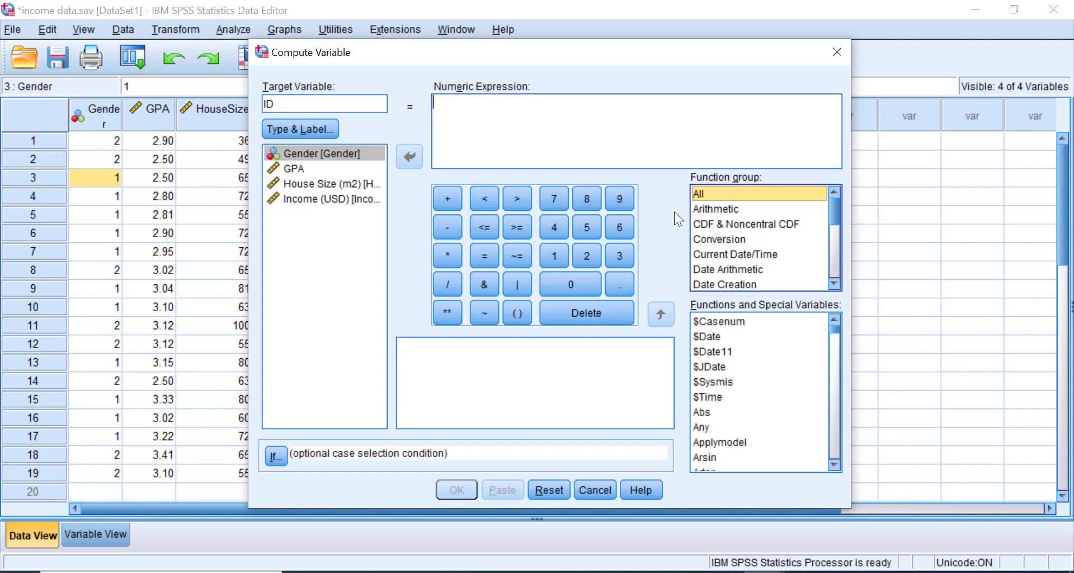
pyautogui.click(731, 321)
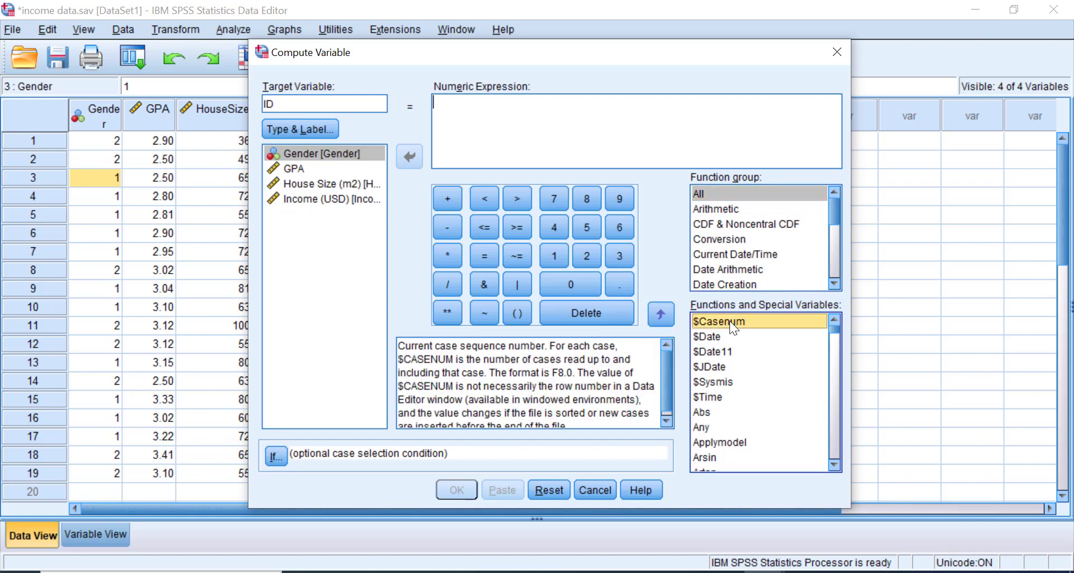
pyautogui.click(668, 311)
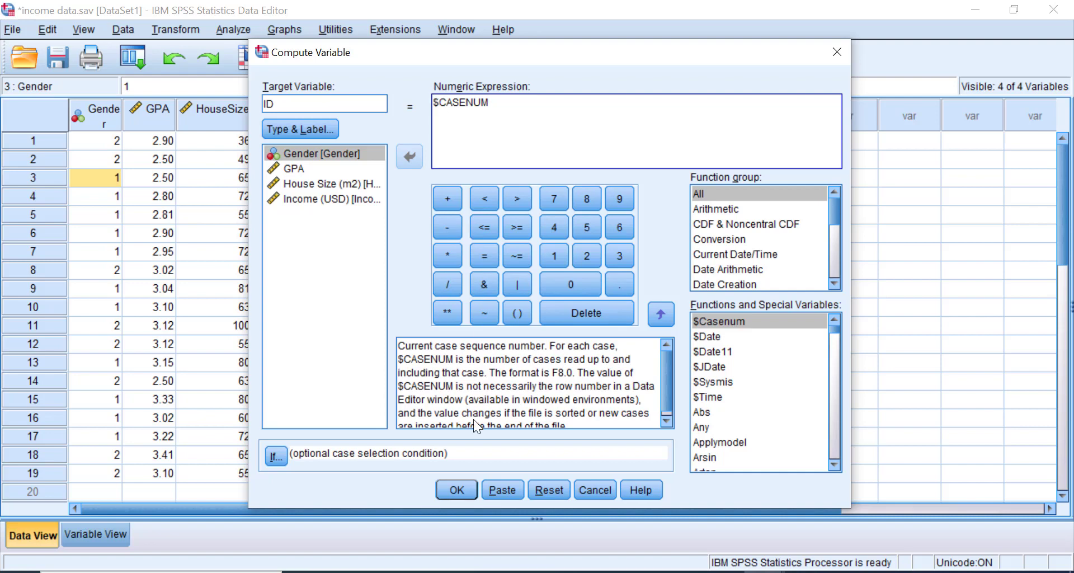
pyautogui.click(456, 490)
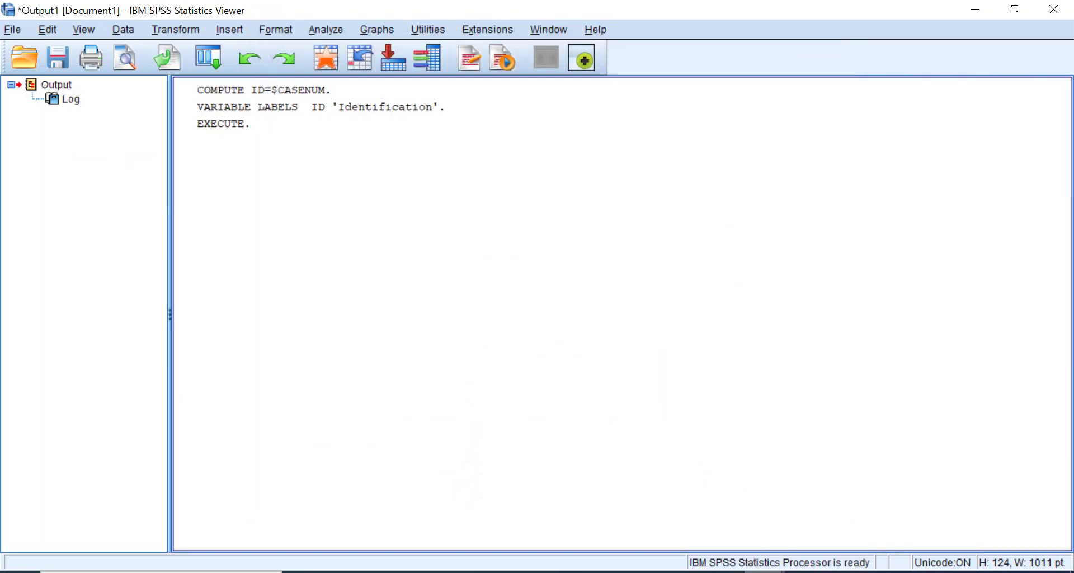
pyautogui.click(771, 556)
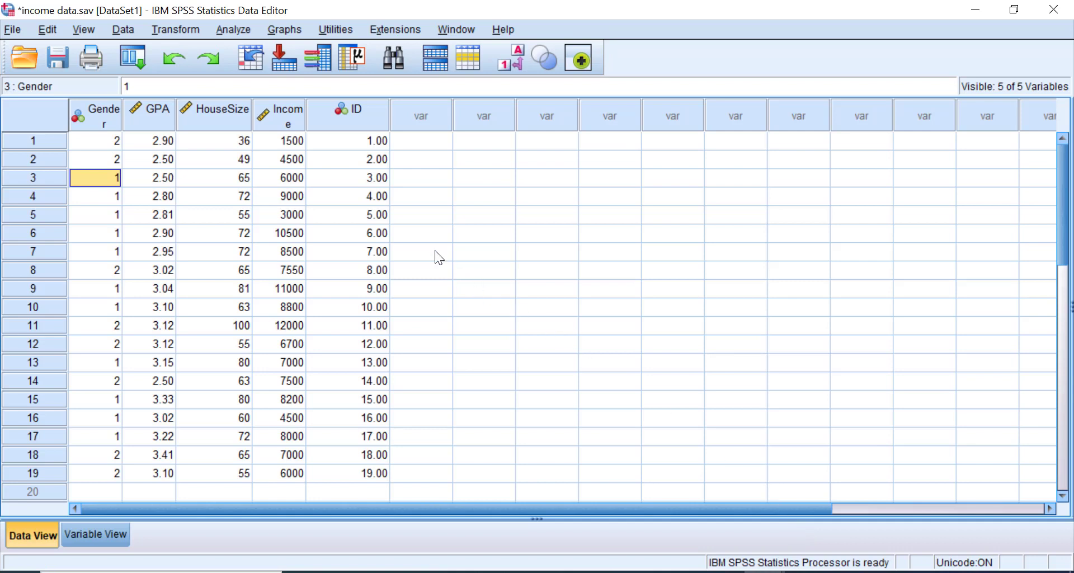
# - Move the ID column ahead of Gender so it is the first variable in the dataset
pyautogui.moveTo(364, 124)
pyautogui.click(363, 126)
pyautogui.moveTo(337, 117); pyautogui.dragTo(107, 124)
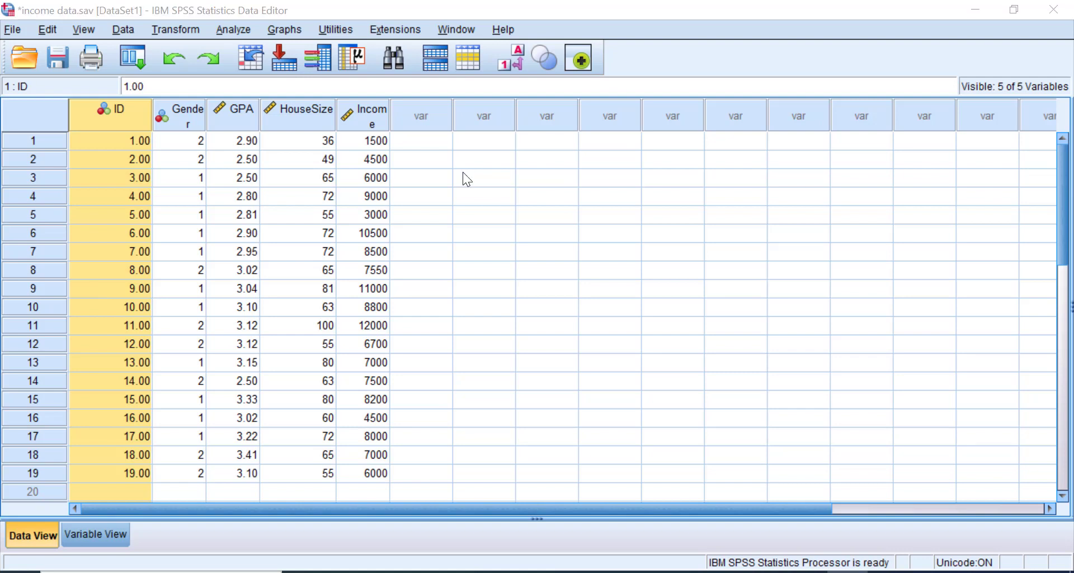
pyautogui.click(269, 162)
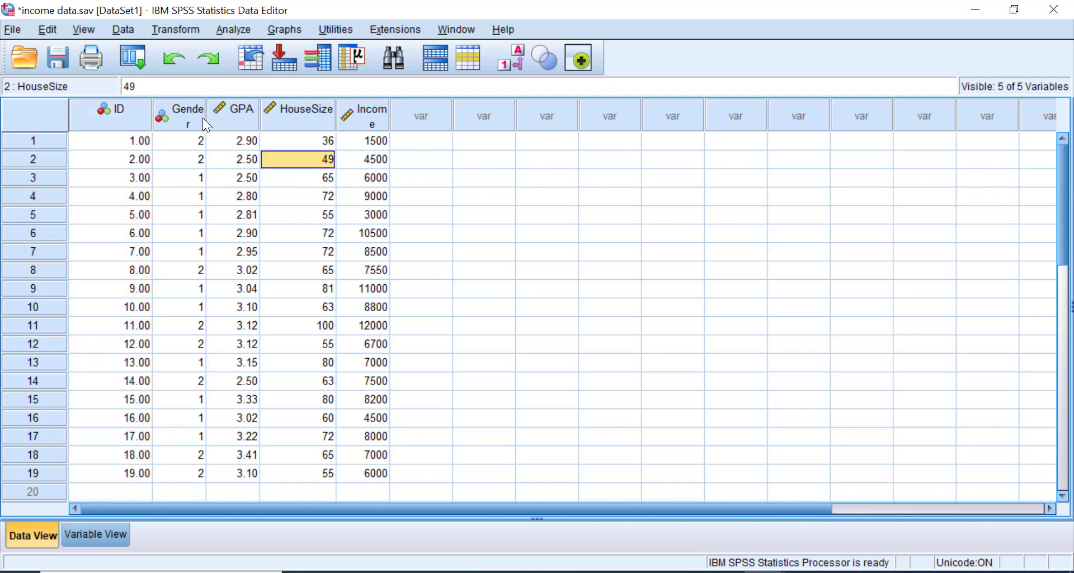
# - Widen the Gender column to fit its name and sort the cases by Gender in ascending order
pyautogui.moveTo(206, 117); pyautogui.dragTo(214, 117)
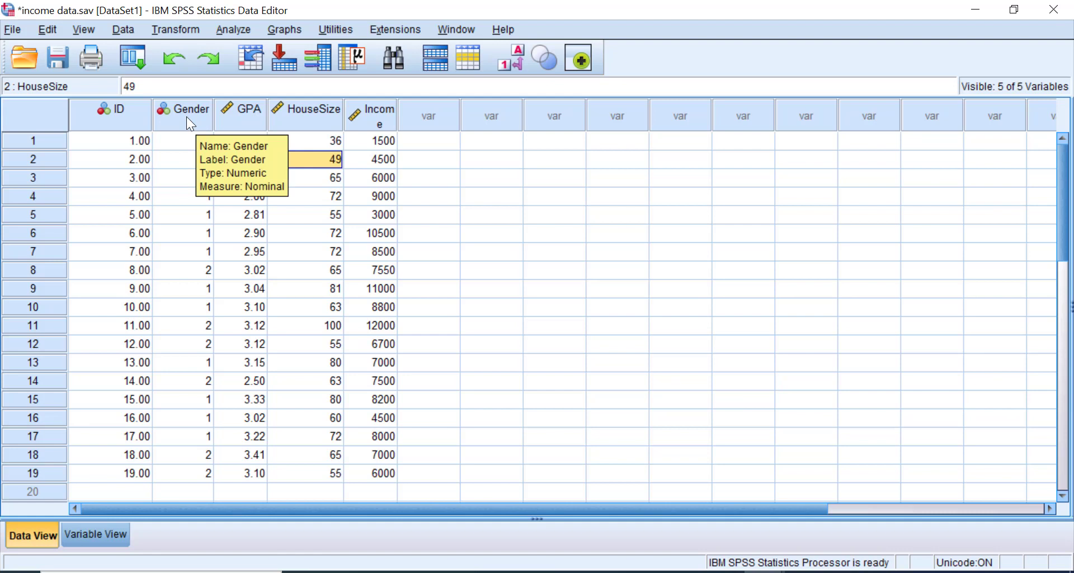
pyautogui.rightClick(186, 117)
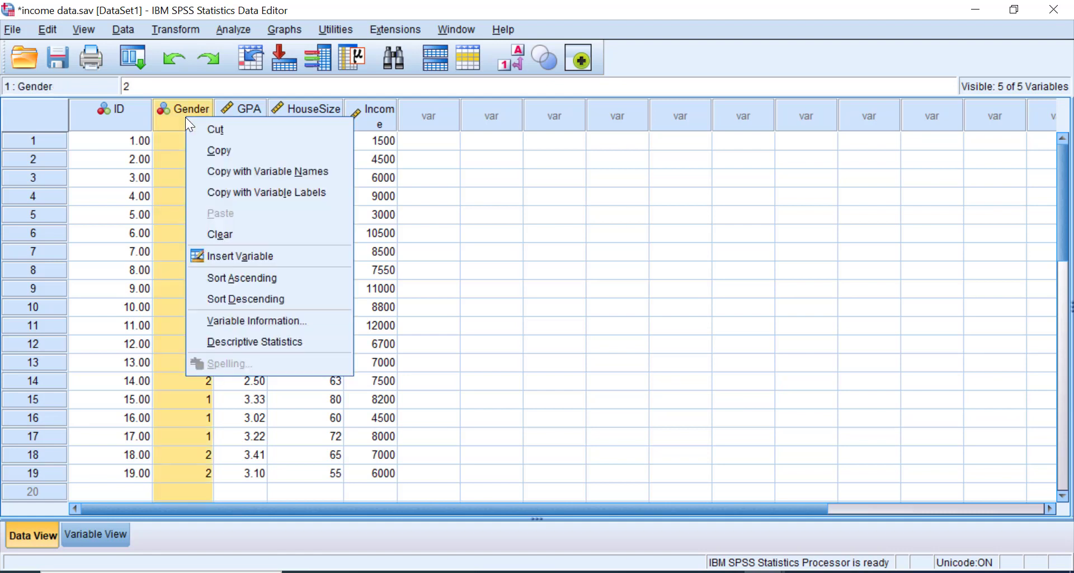
pyautogui.click(228, 280)
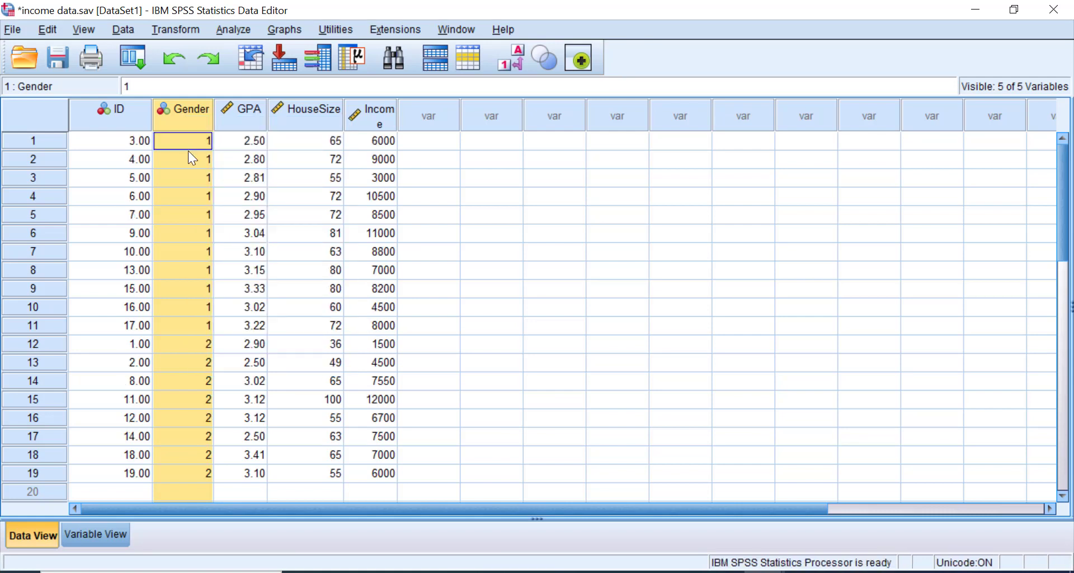
pyautogui.scroll(-1, 186, 179)
pyautogui.scroll(1, 187, 190)
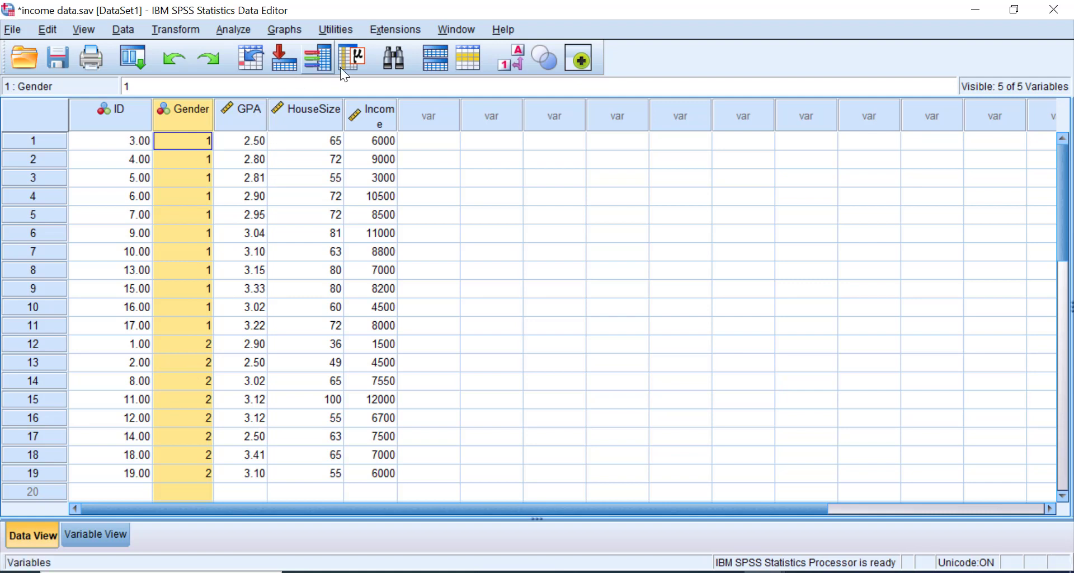
# - Display value labels in the data grid in place of the numeric codes
pyautogui.click(504, 57)
pyautogui.click(504, 56)
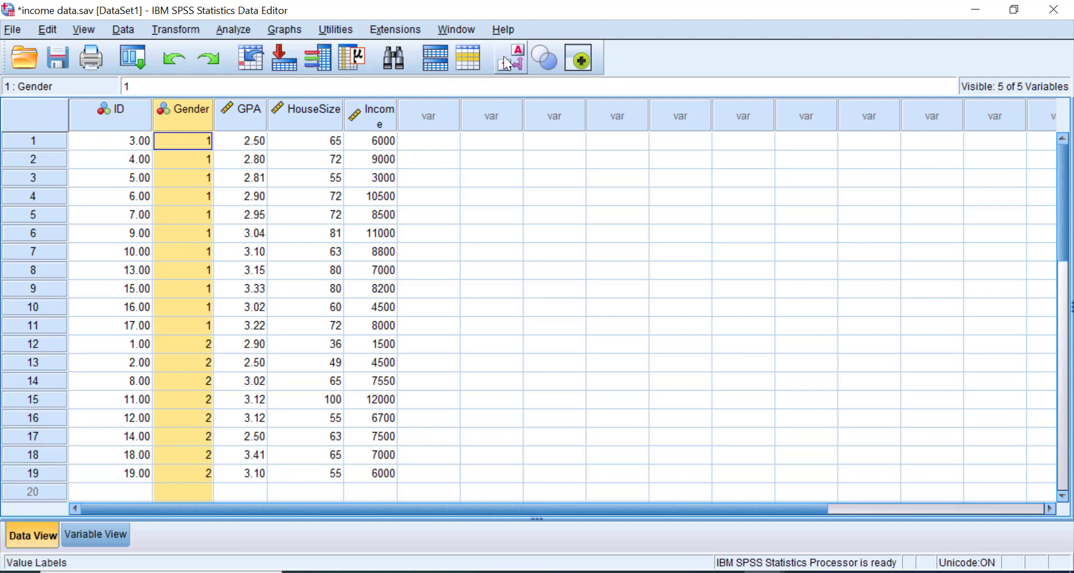
pyautogui.click(504, 56)
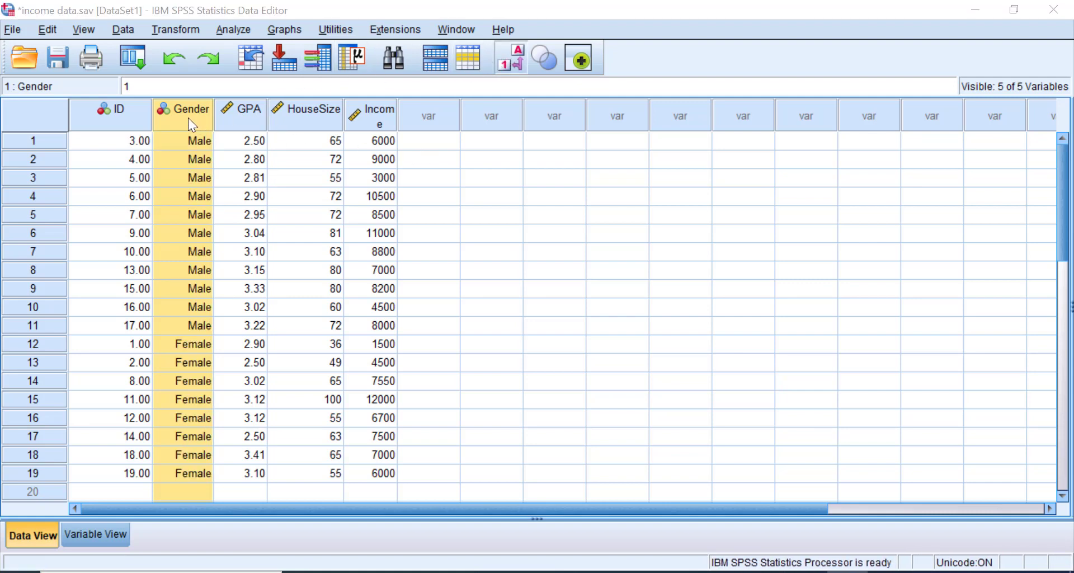
# - Fit the Income column to its name and sort the cases by Income in ascending order
pyautogui.doubleClick(398, 111)
pyautogui.rightClick(392, 109)
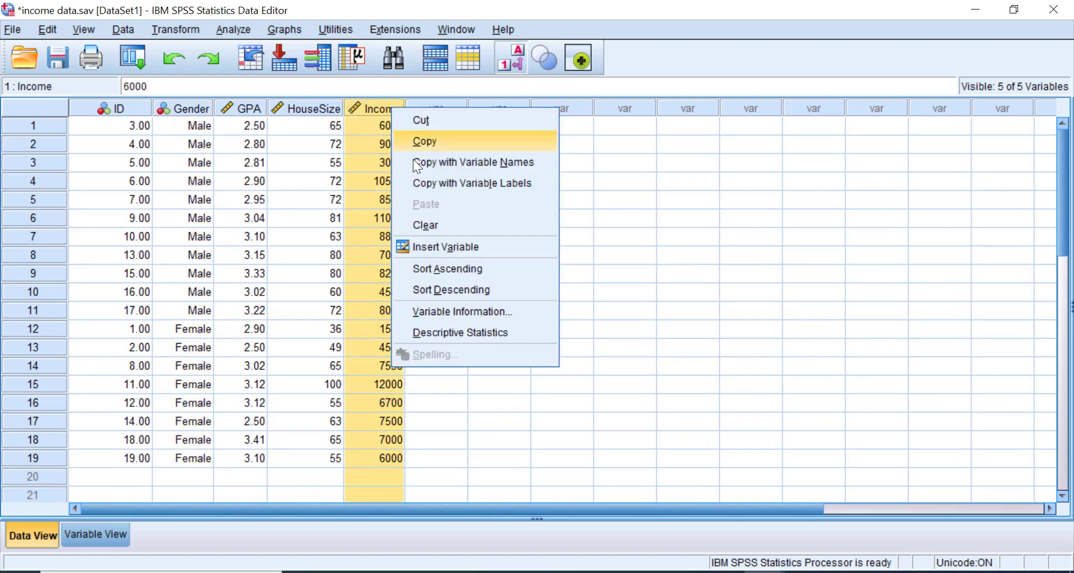
pyautogui.click(434, 269)
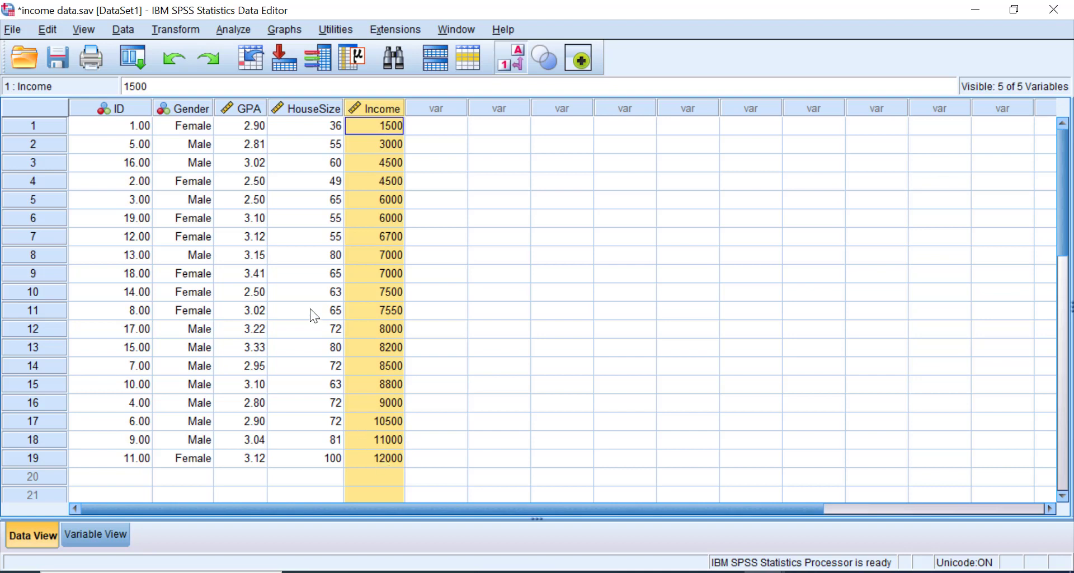
pyautogui.click(368, 157)
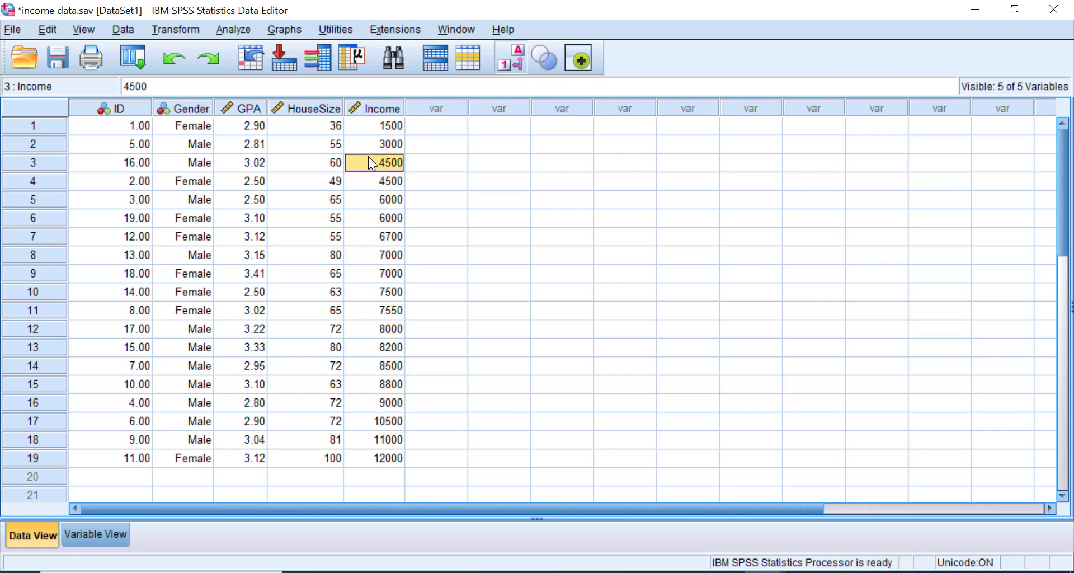
# - Start the Sort Cases command and add GPA as the sort variable
pyautogui.click(129, 28)
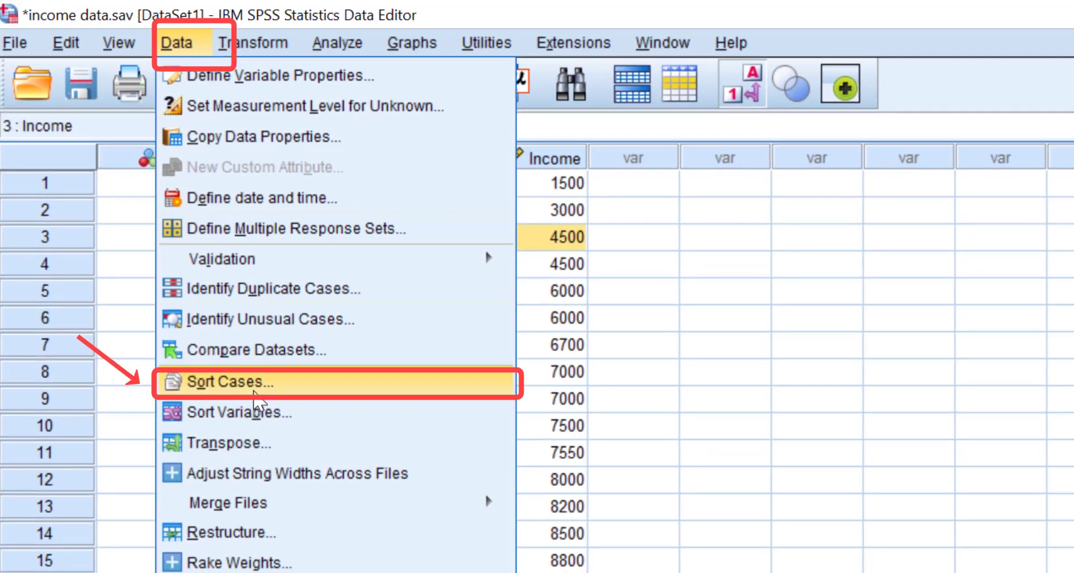
pyautogui.click(253, 386)
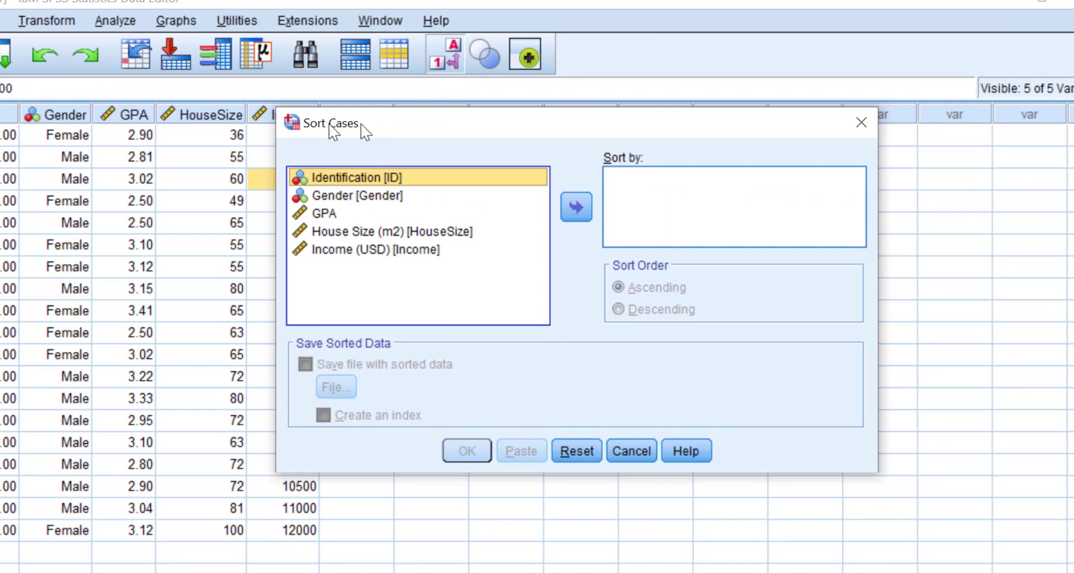
pyautogui.moveTo(365, 133); pyautogui.dragTo(331, 132)
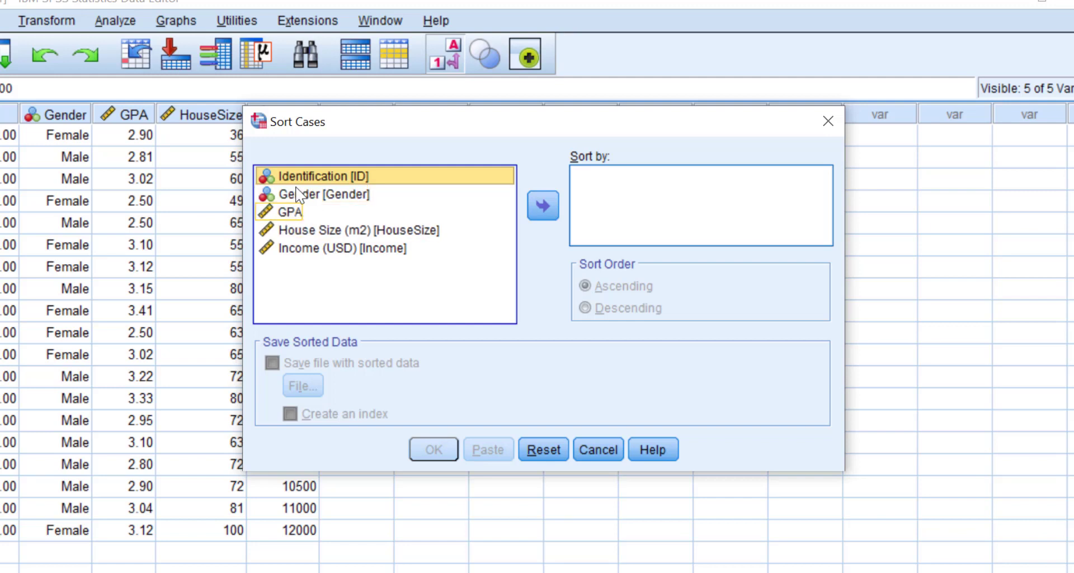
pyautogui.click(295, 212)
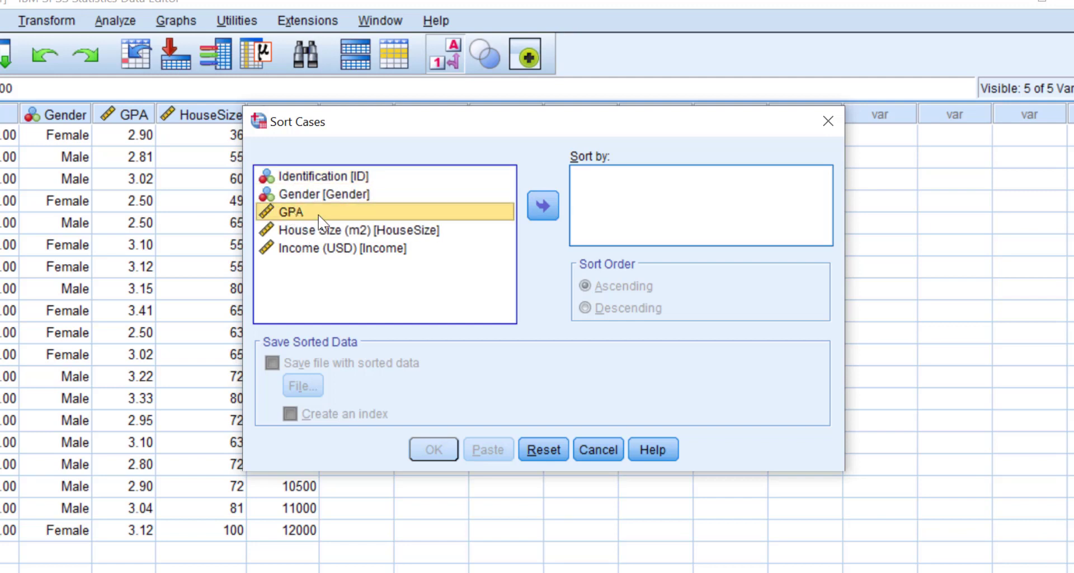
pyautogui.click(543, 206)
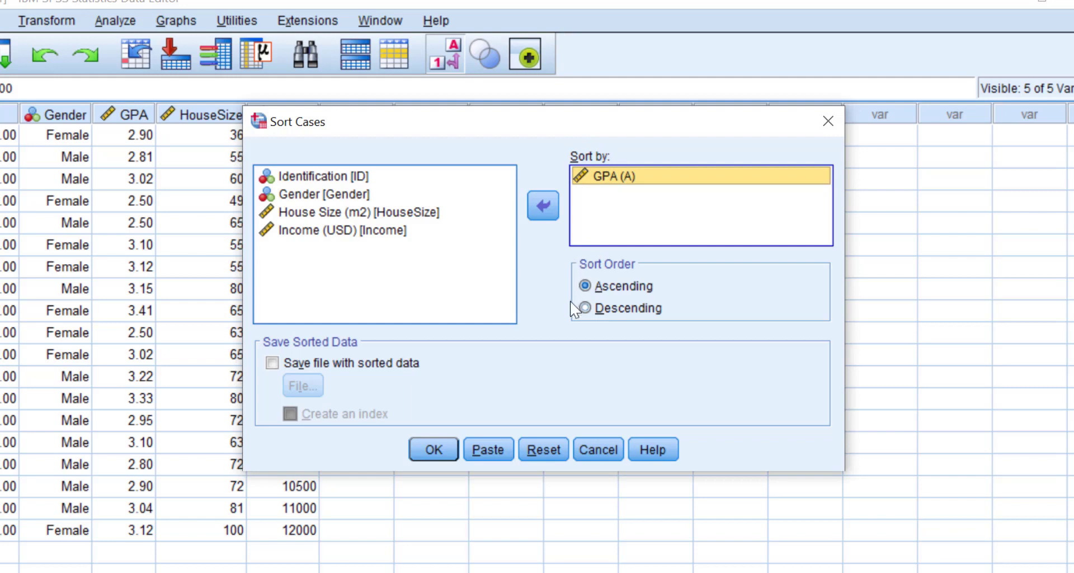
# - Set the GPA sort order to descending, run the sort without saving a sorted file, and return to the data editor
pyautogui.click(619, 308)
pyautogui.click(619, 291)
pyautogui.click(618, 309)
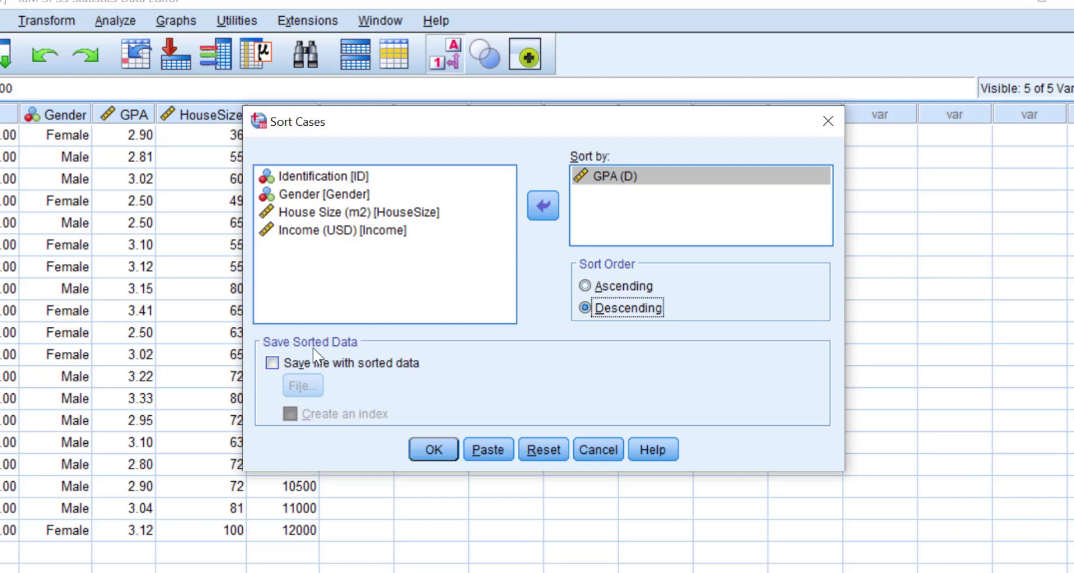
pyautogui.click(273, 364)
pyautogui.click(273, 364)
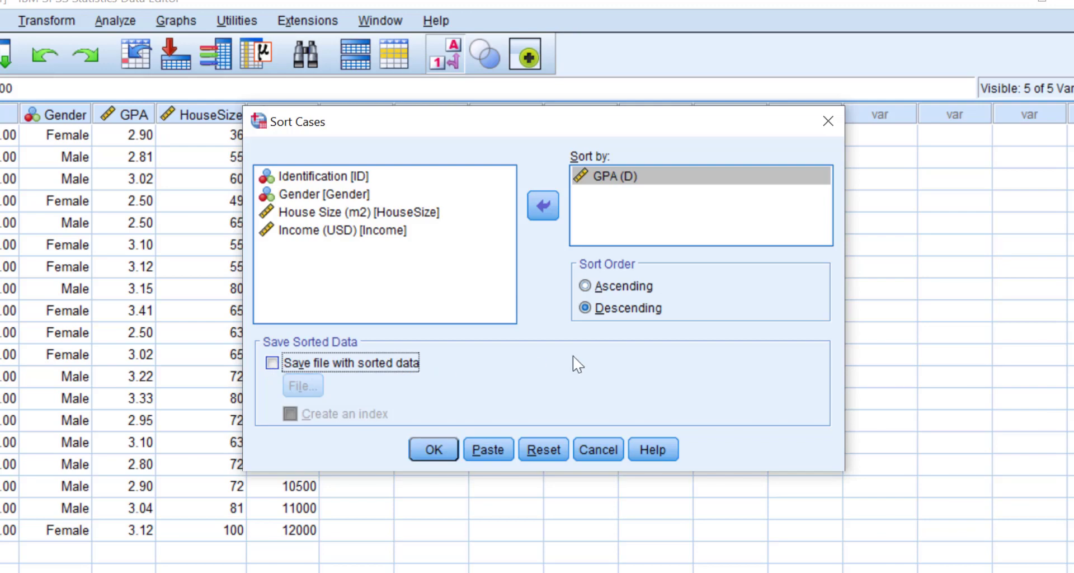
pyautogui.click(435, 449)
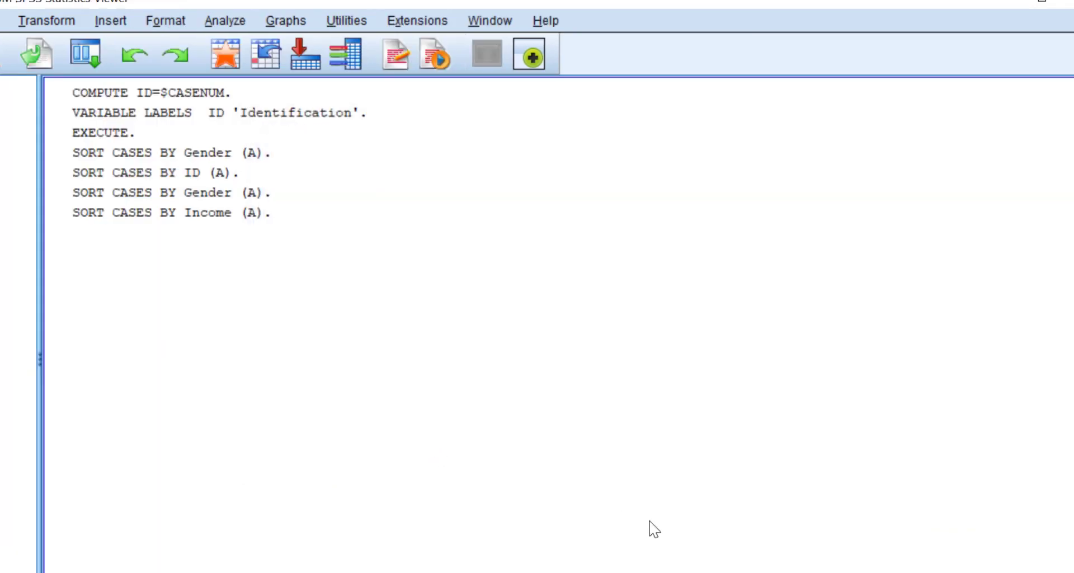
pyautogui.moveTo(753, 572)
pyautogui.click(861, 560)
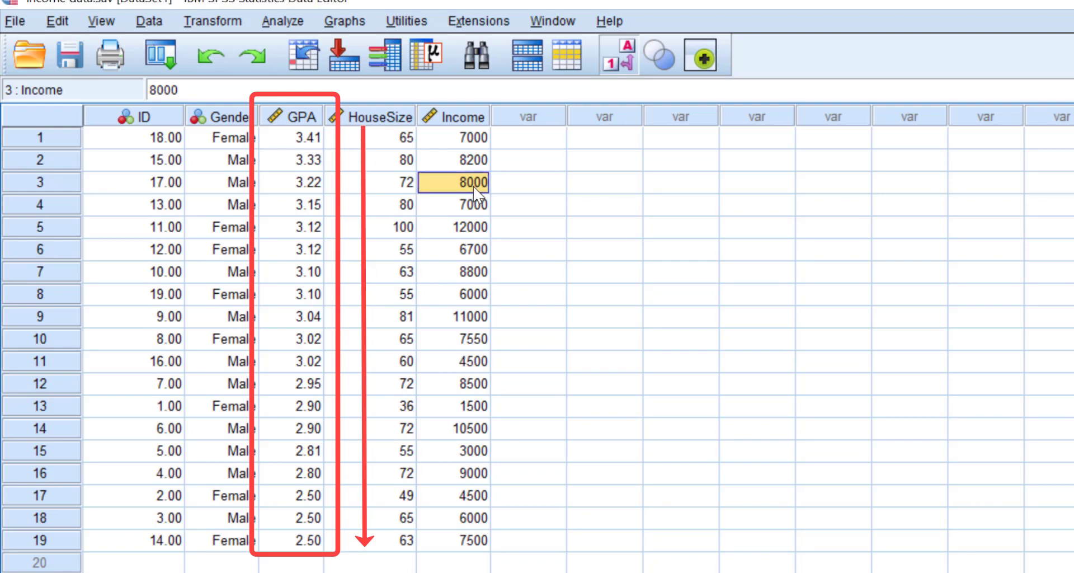
# - Start the Sort Cases command and add GPA and House Size (m2) as the sort variables, in that order
pyautogui.click(150, 22)
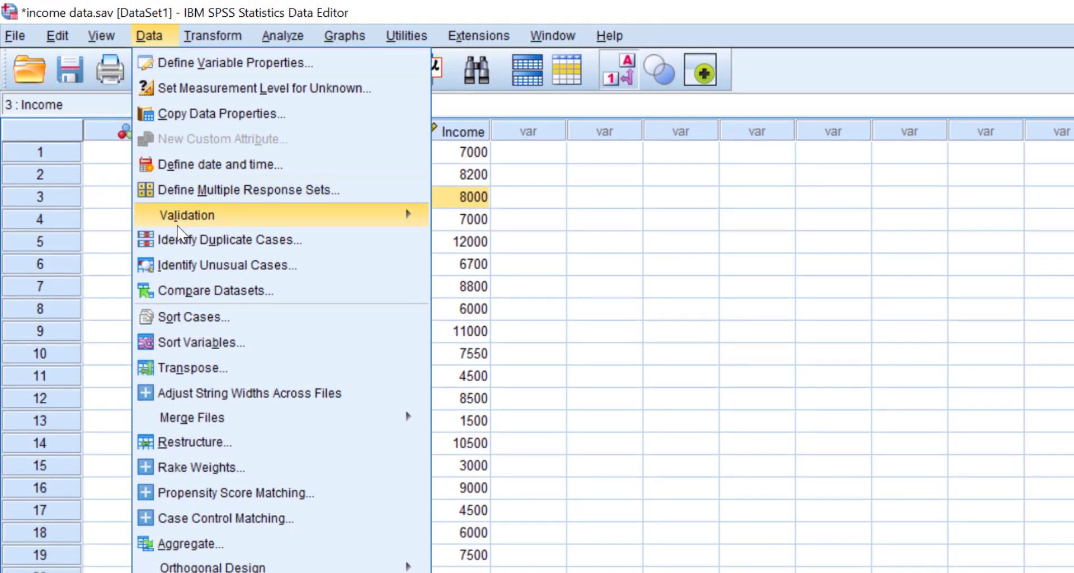
pyautogui.click(168, 310)
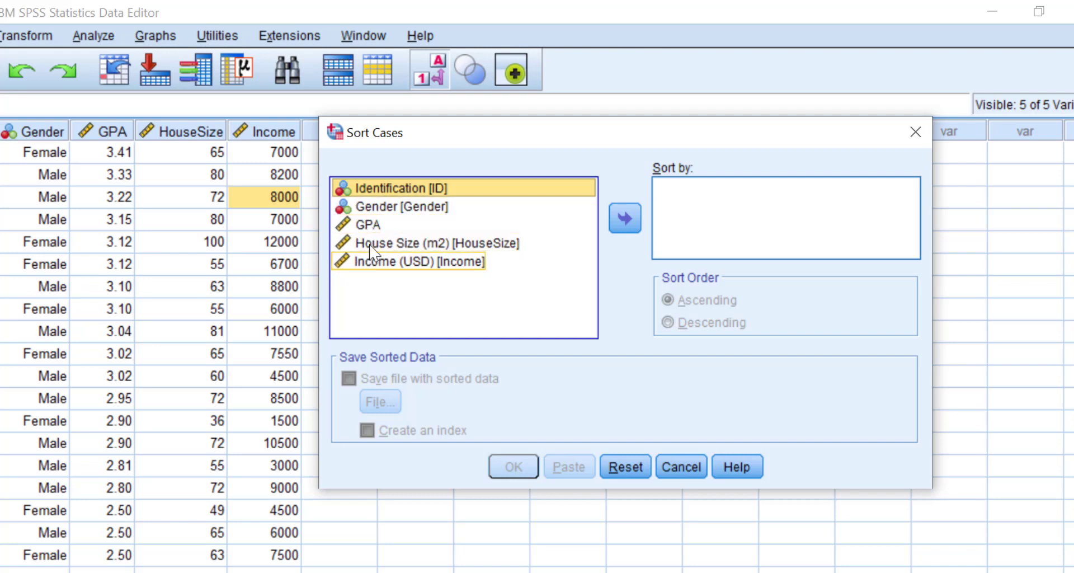
pyautogui.click(371, 227)
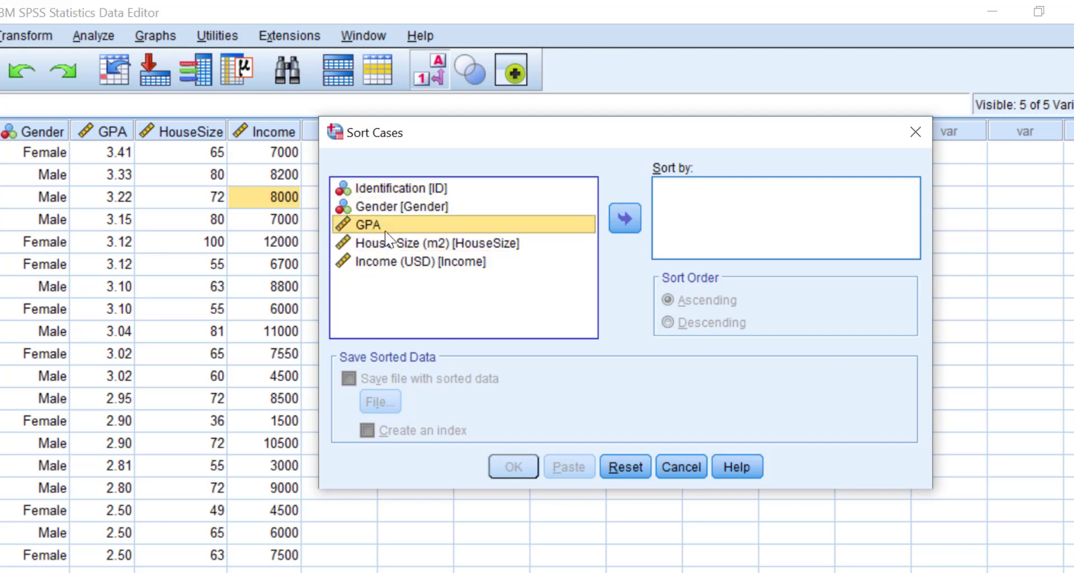
pyautogui.click(622, 224)
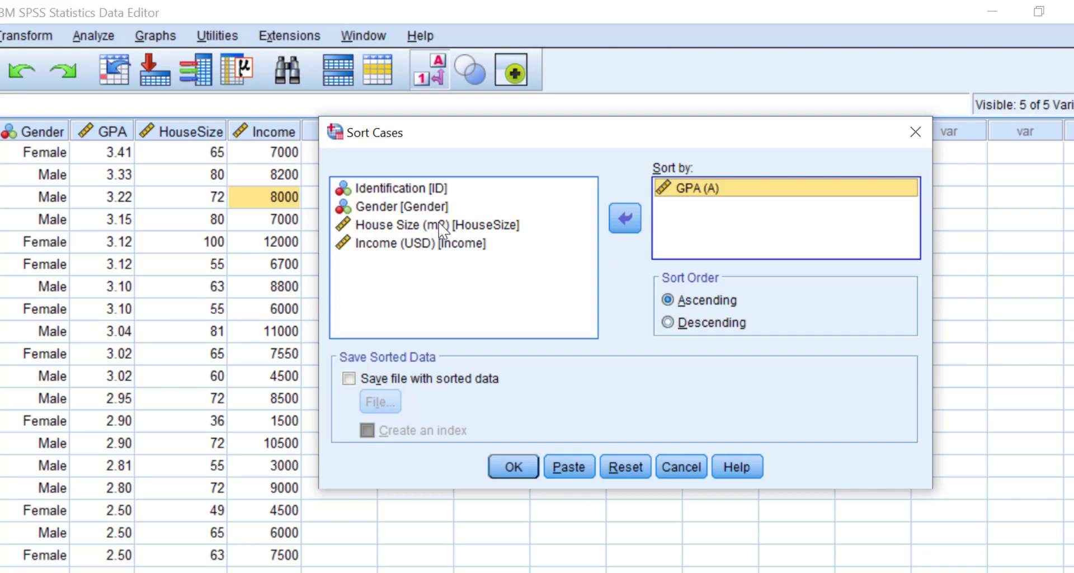
pyautogui.click(440, 226)
pyautogui.click(624, 218)
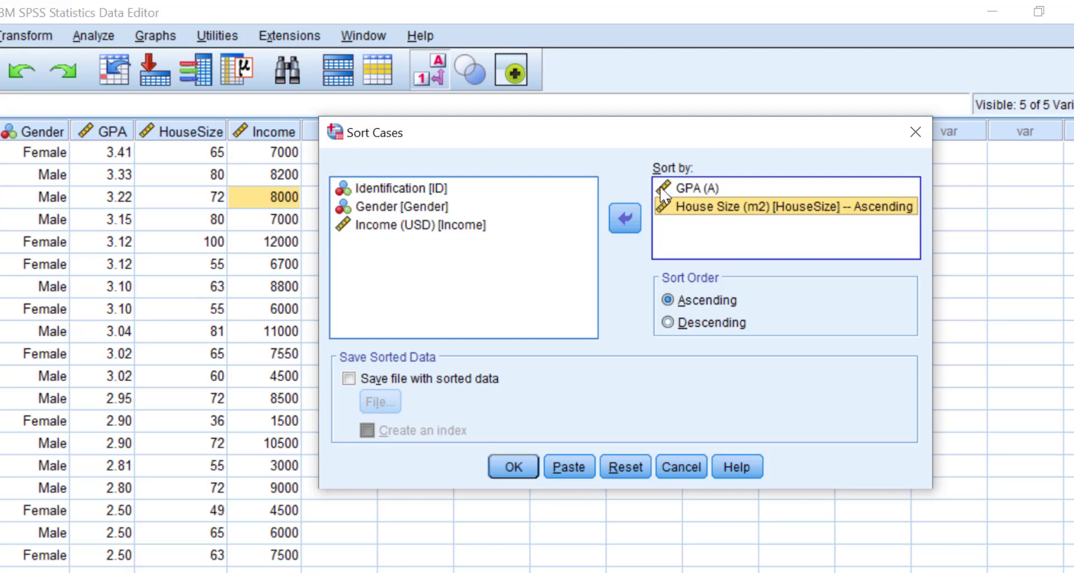
pyautogui.click(663, 210)
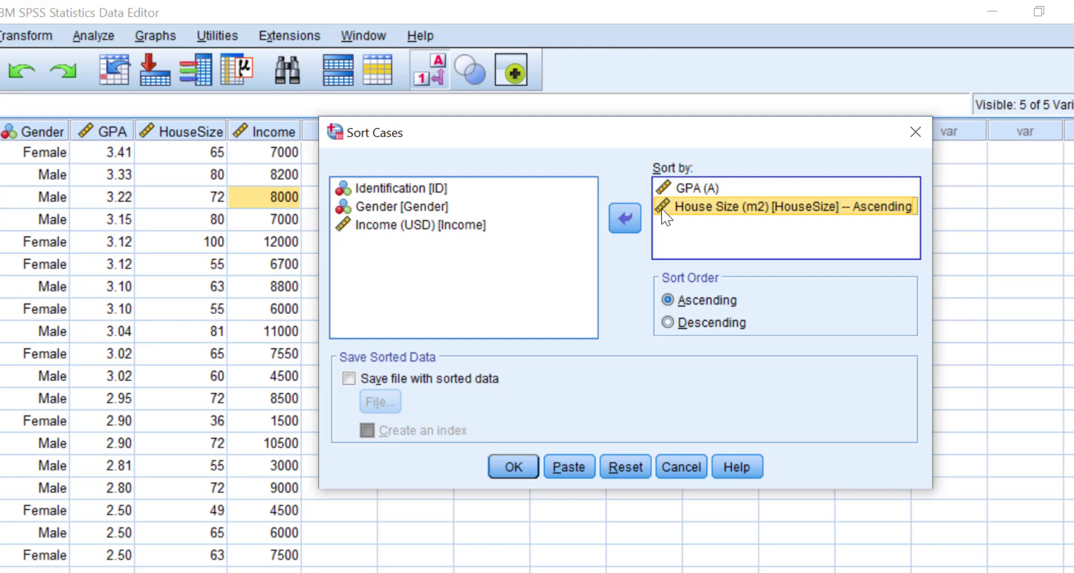
# - Try a descending sort order for GPA and for House Size, then switch House Size back to ascending
pyautogui.click(693, 190)
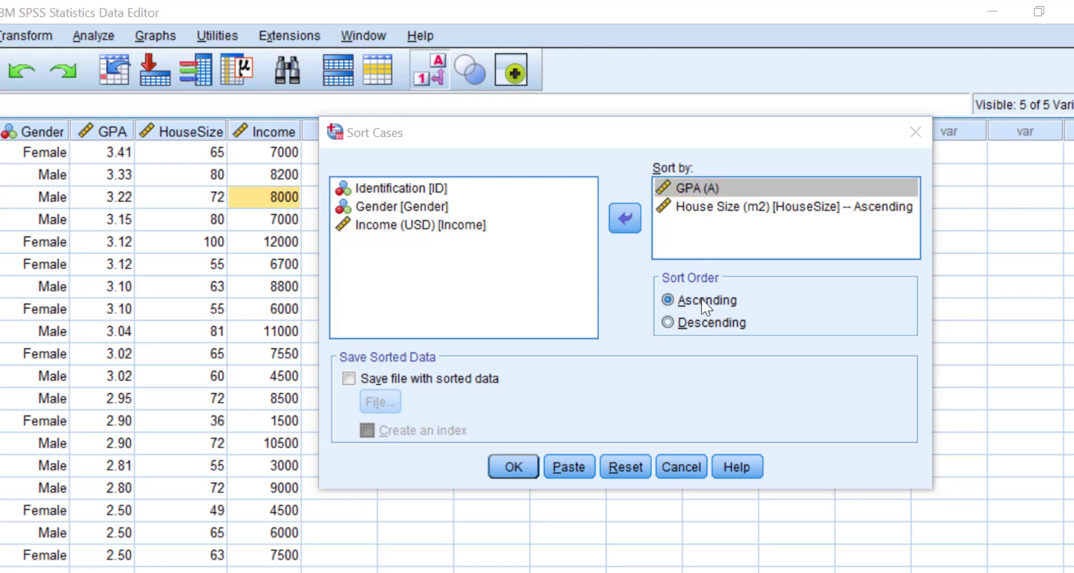
pyautogui.click(704, 325)
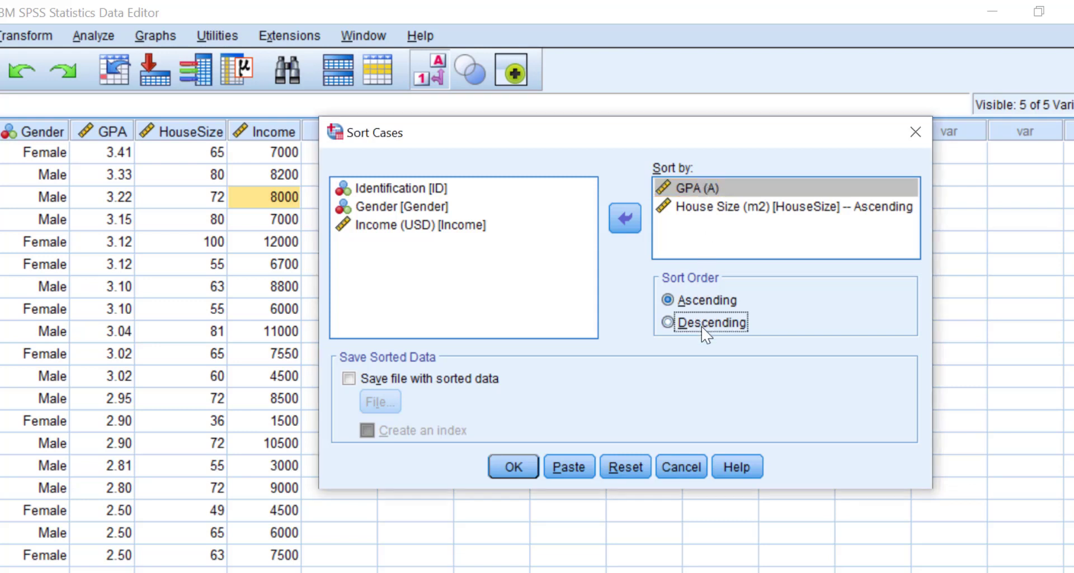
pyautogui.click(716, 208)
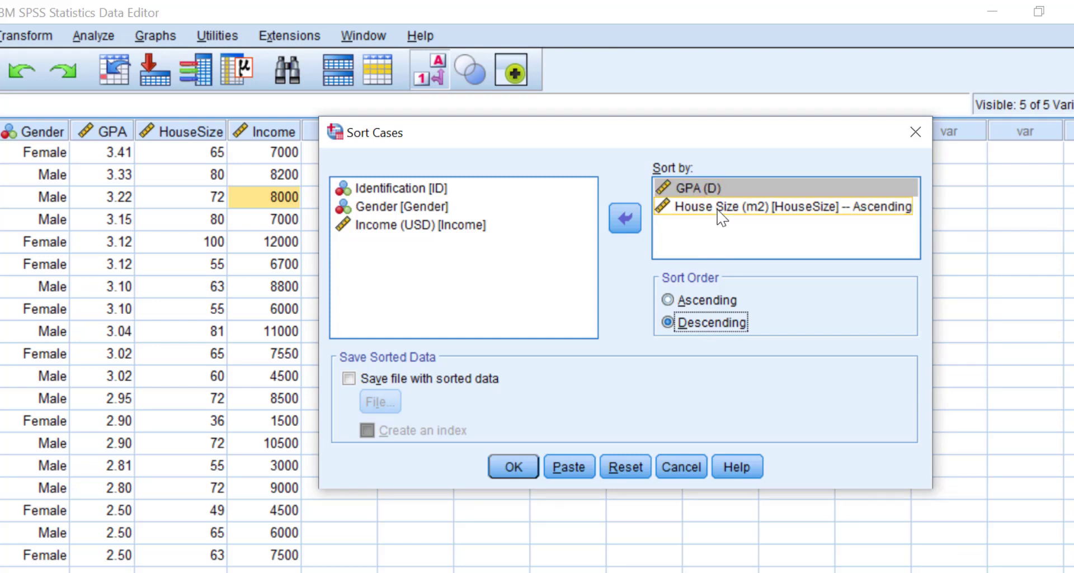
pyautogui.click(704, 327)
pyautogui.click(700, 303)
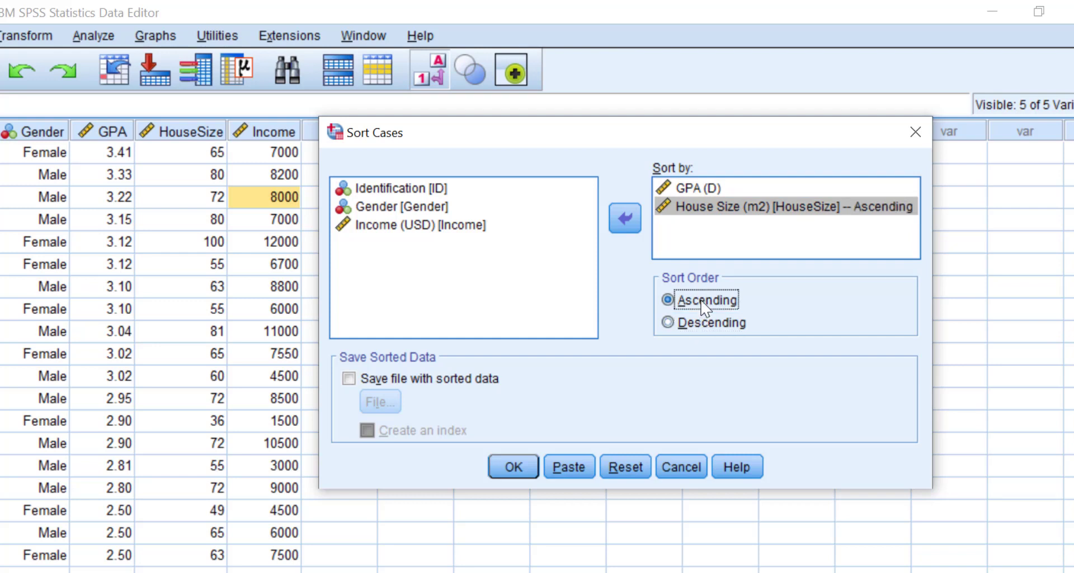
# - Set the GPA sort order to ascending, run the two-variable sort, and return to the data editor
pyautogui.click(700, 189)
pyautogui.click(696, 304)
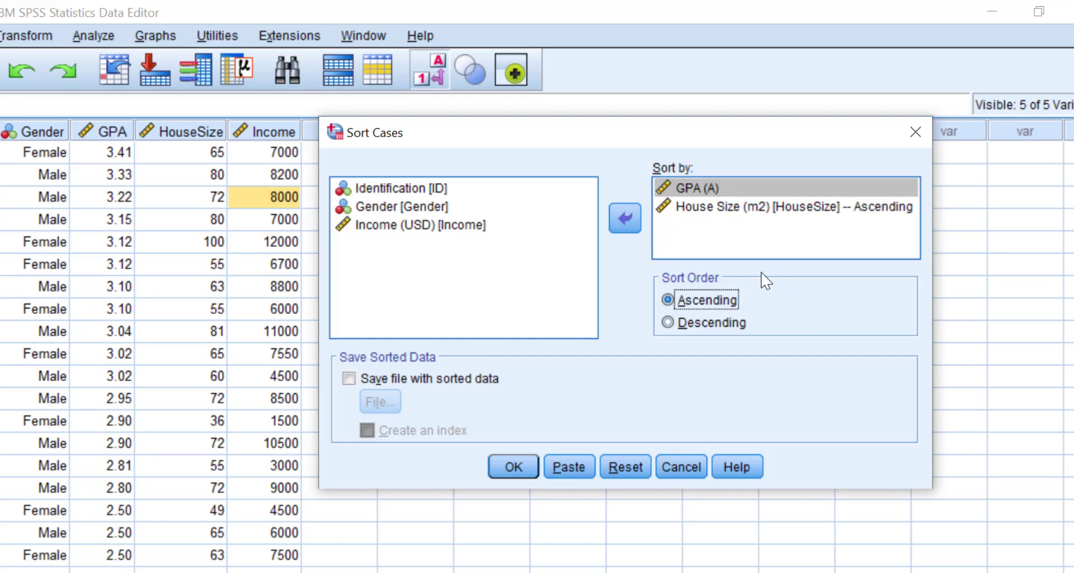
pyautogui.click(518, 467)
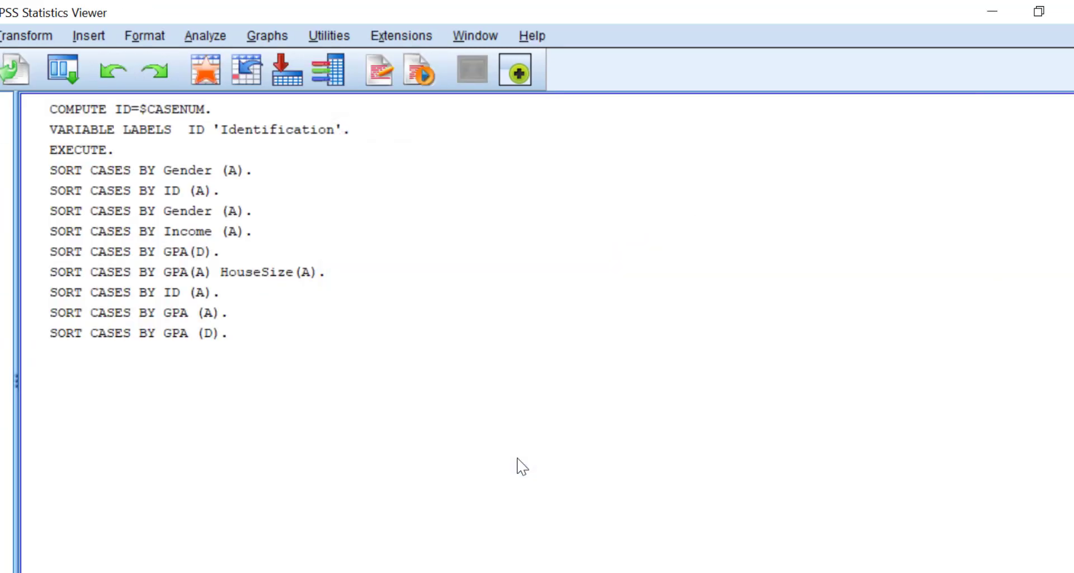
pyautogui.click(216, 73)
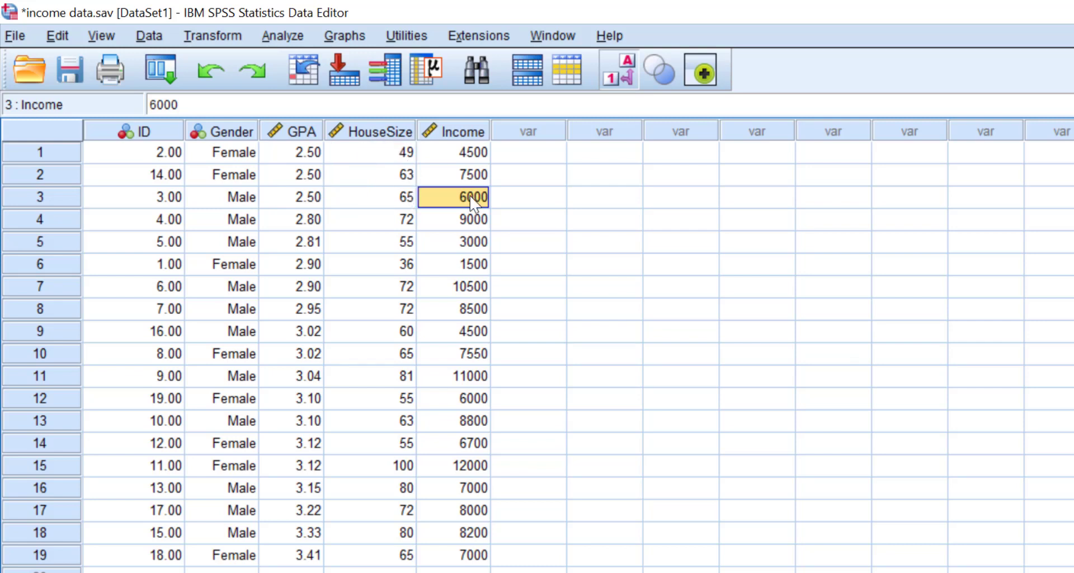
# - Review the sorted GPA and HouseSize columns, and re-sort the cases by ID in ascending order
pyautogui.click(307, 133)
pyautogui.click(356, 134)
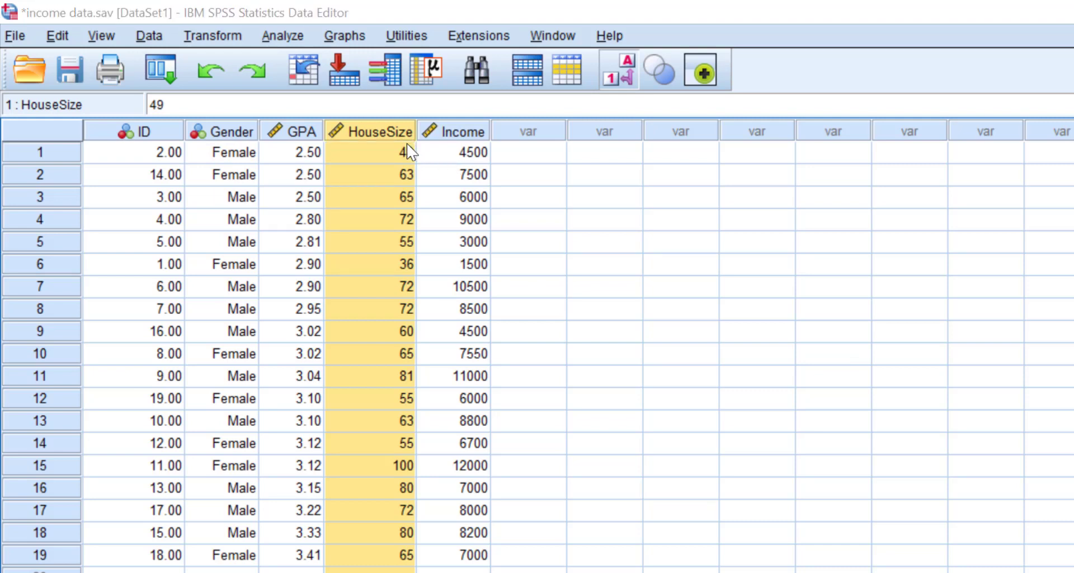
pyautogui.rightClick(143, 135)
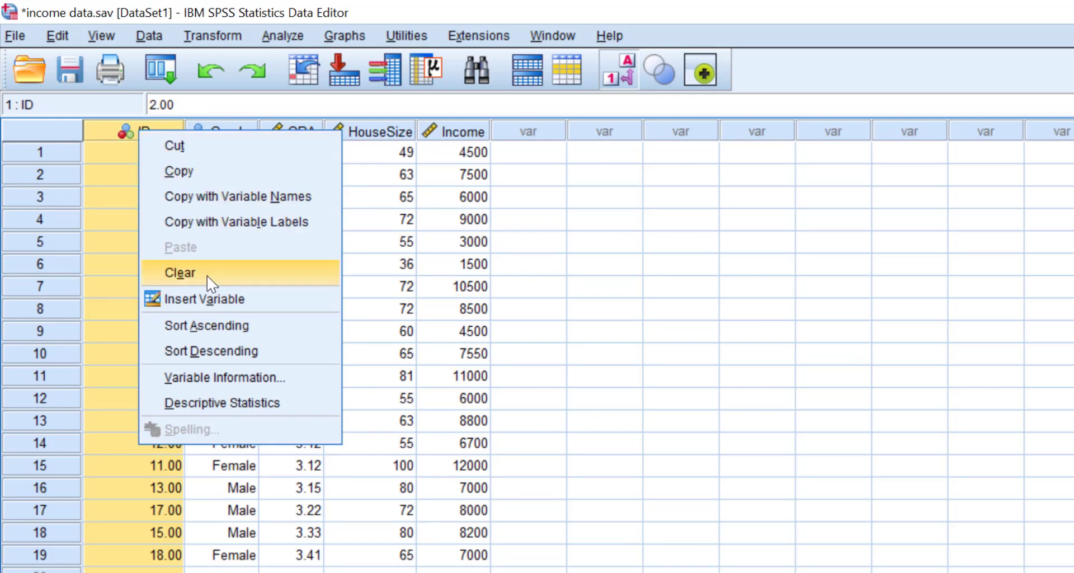
pyautogui.click(204, 325)
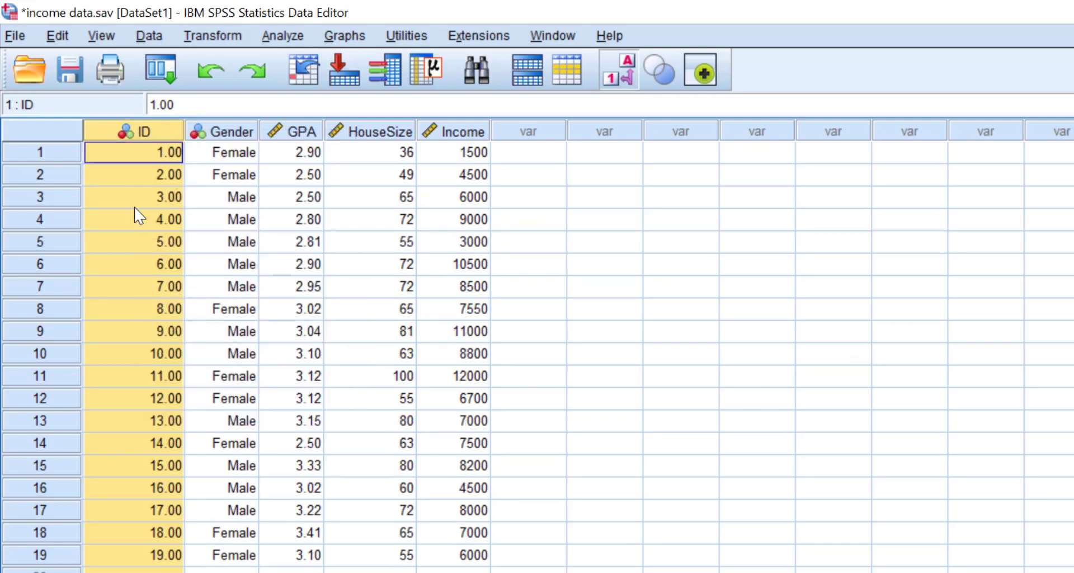